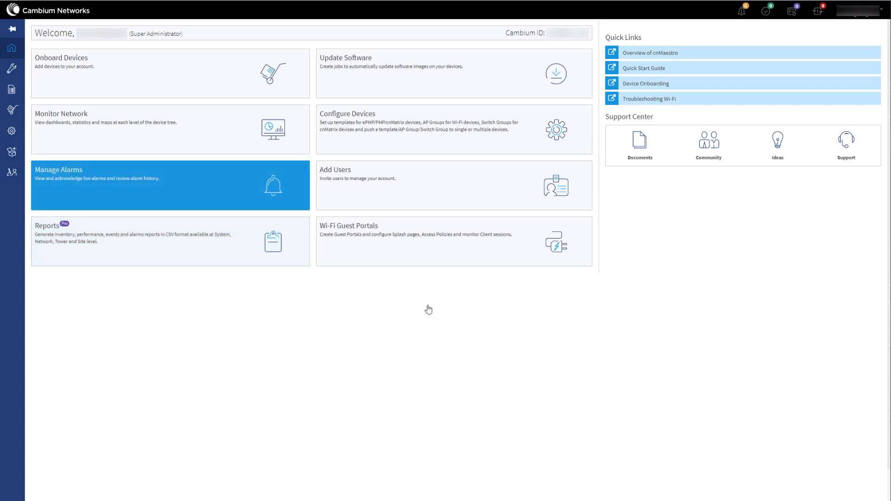
Step: Open the CBRS page from the sidebar's Services flyout
mouse_move(11, 152)
click(39, 166)
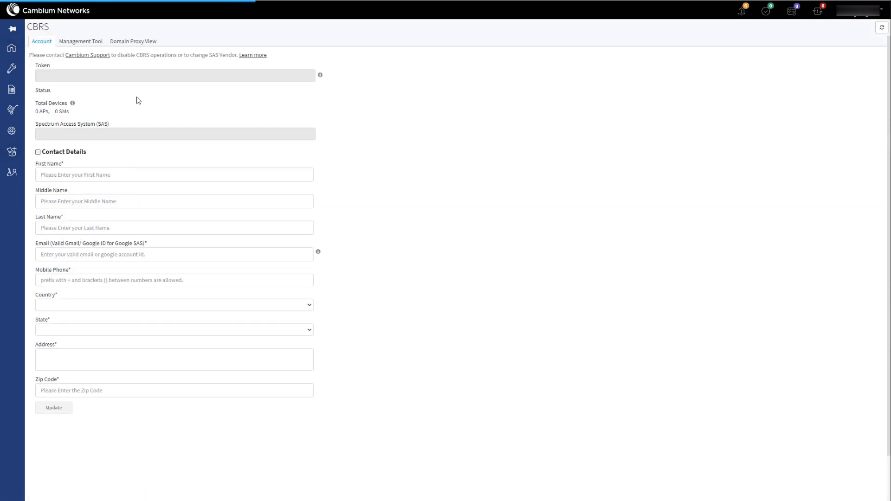
Step: Switch the CBRS page to the Management Tool tab showing 'No Data Available'
click(88, 42)
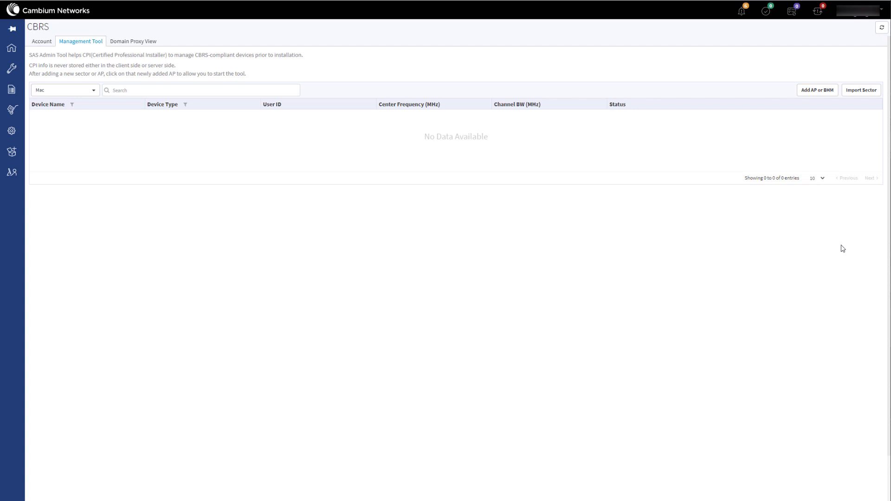
Step: Load RM-450m-cbrs-template.xlsm and the CPI-Cert.p12 certificate into the Import Sector form
click(853, 93)
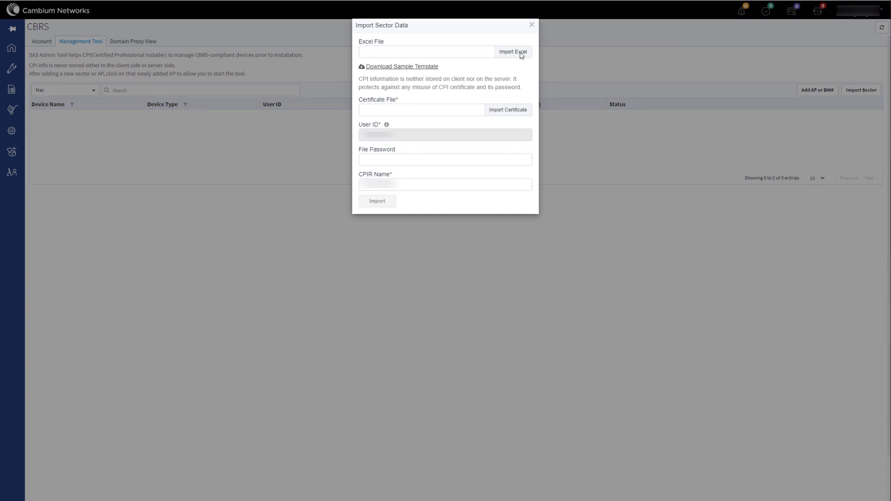
click(500, 54)
click(140, 68)
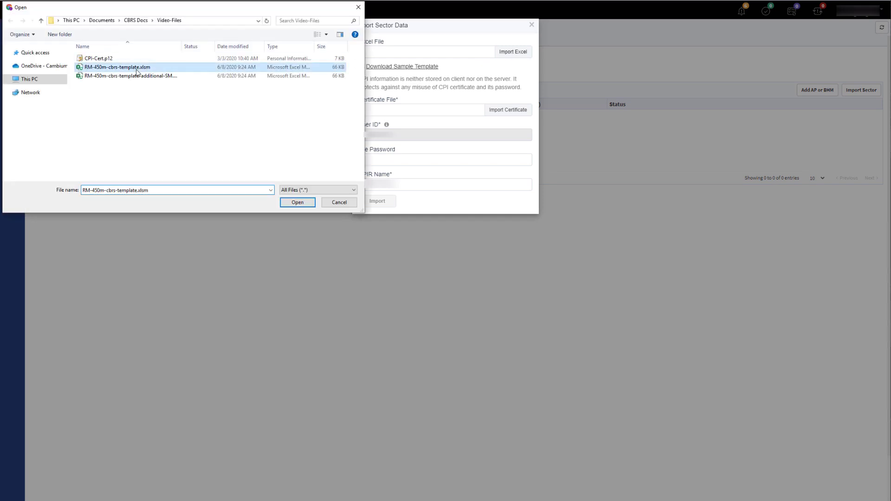
click(307, 203)
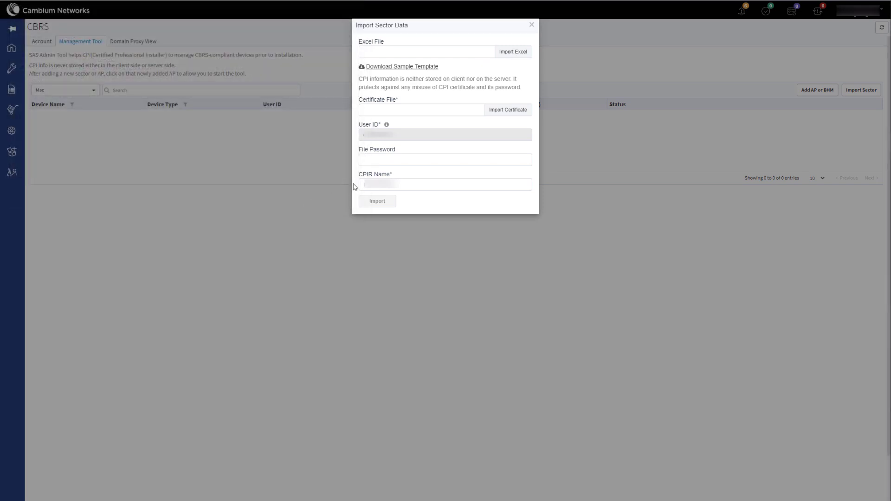
click(508, 111)
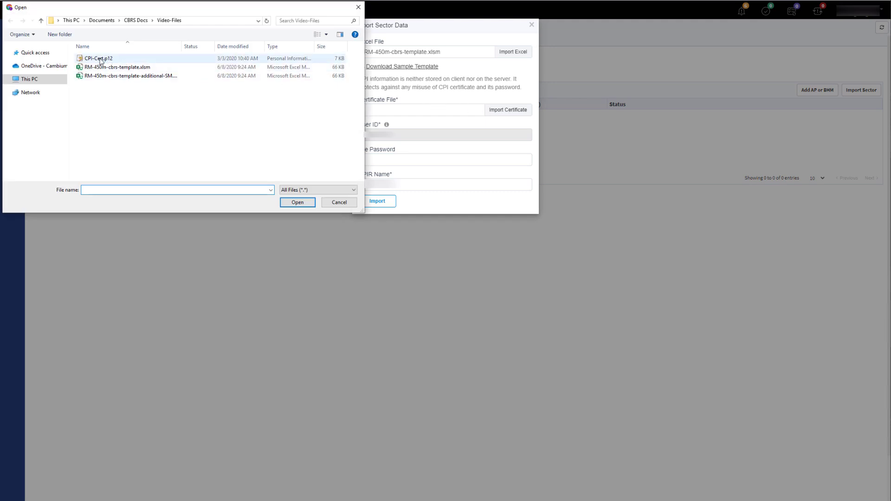
click(101, 59)
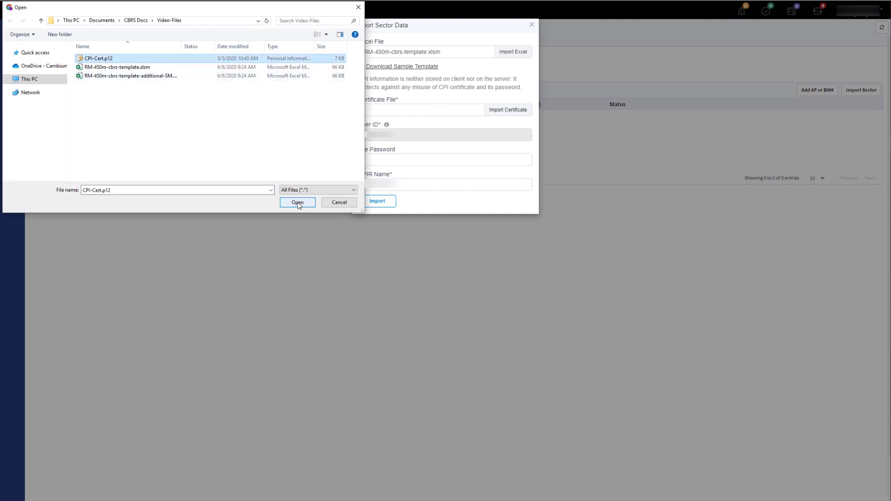
click(298, 203)
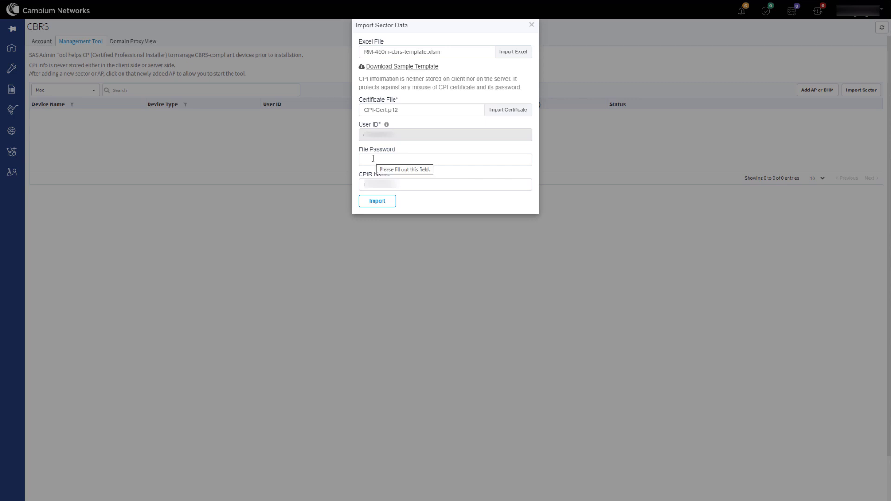
Step: Enter the certificate's file password and import the RM-450M sector
click(373, 159)
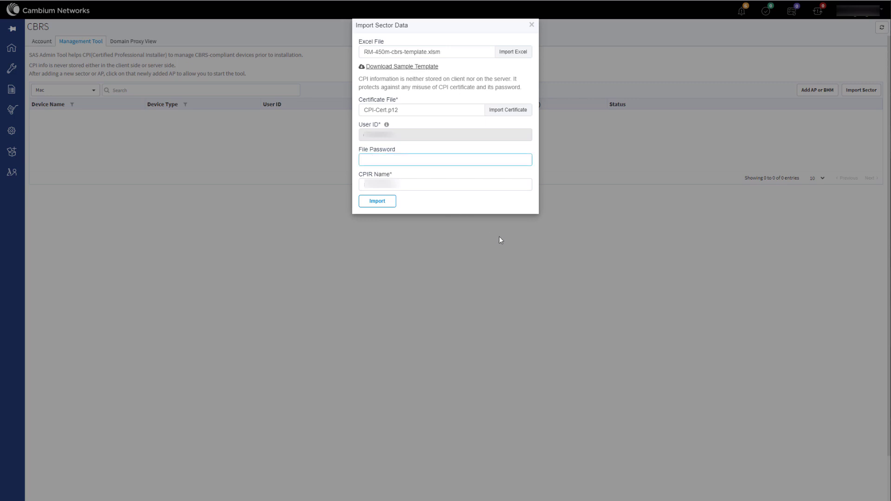
key(ctrl+v)
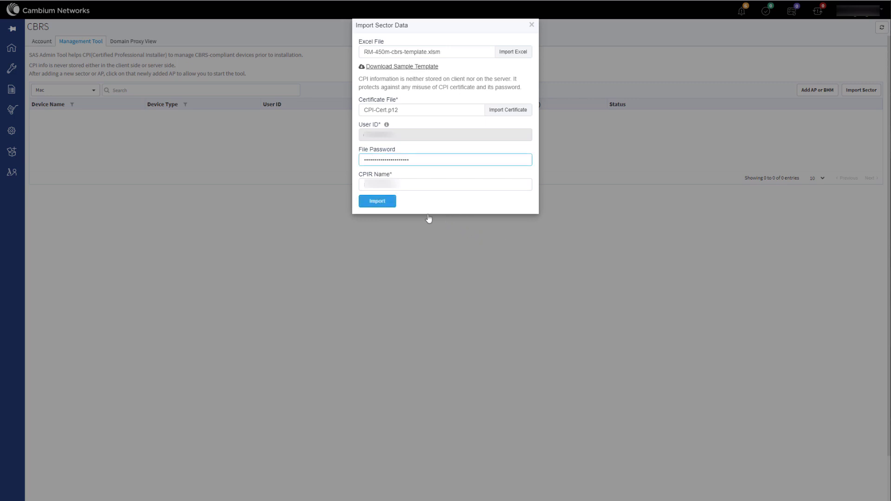
click(386, 202)
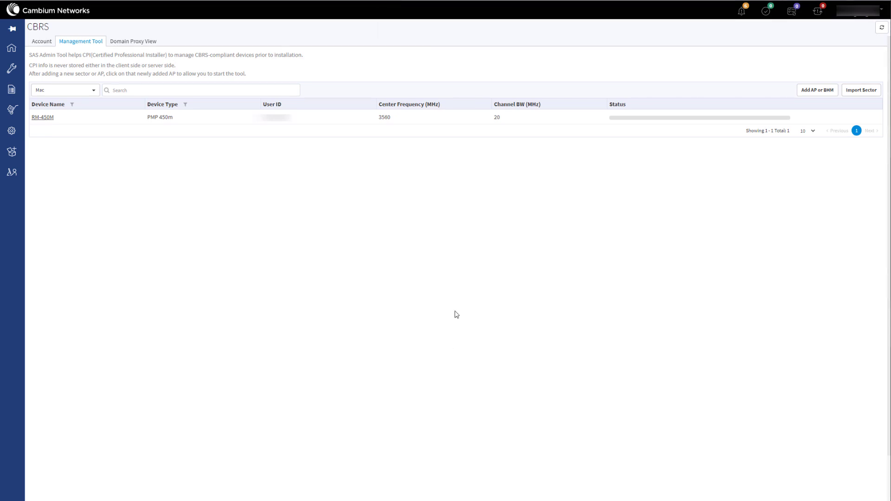
Step: Open the RM-450M sector page listing its AP, RM-SM01 and RM-SM02
click(41, 118)
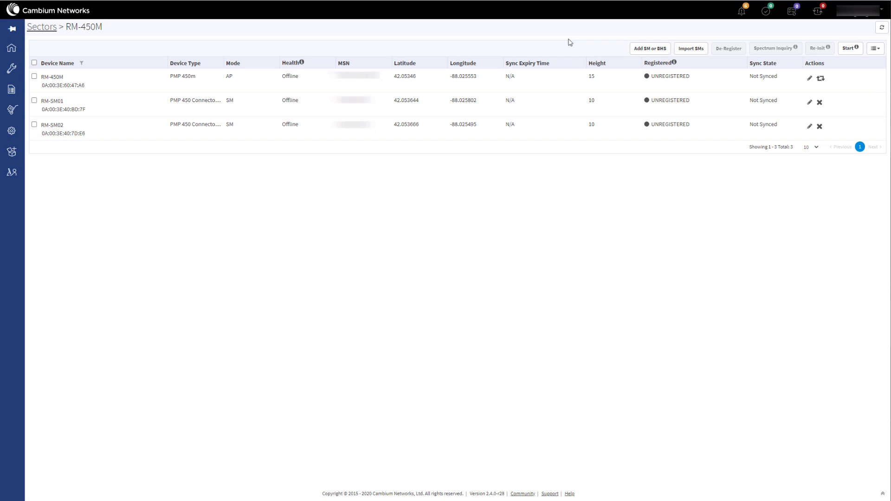
Step: Start registration and refresh until the AP and both SMs show Online and AUTHORIZED
click(847, 50)
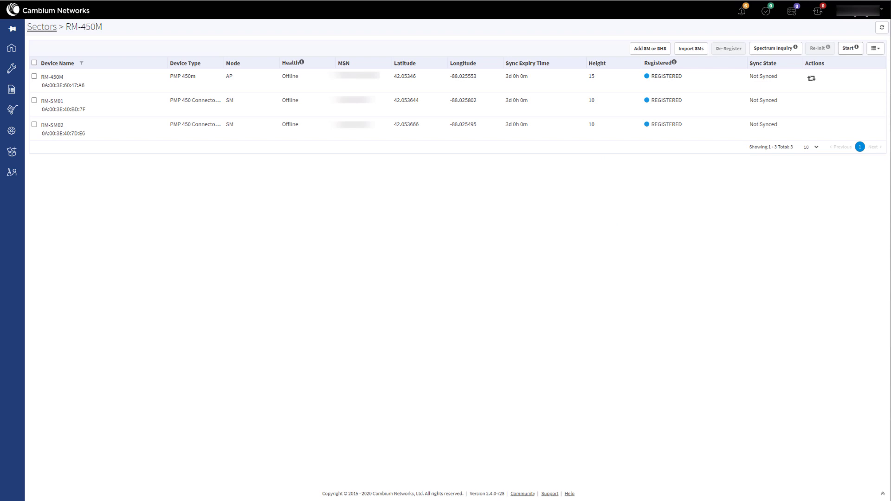
click(882, 26)
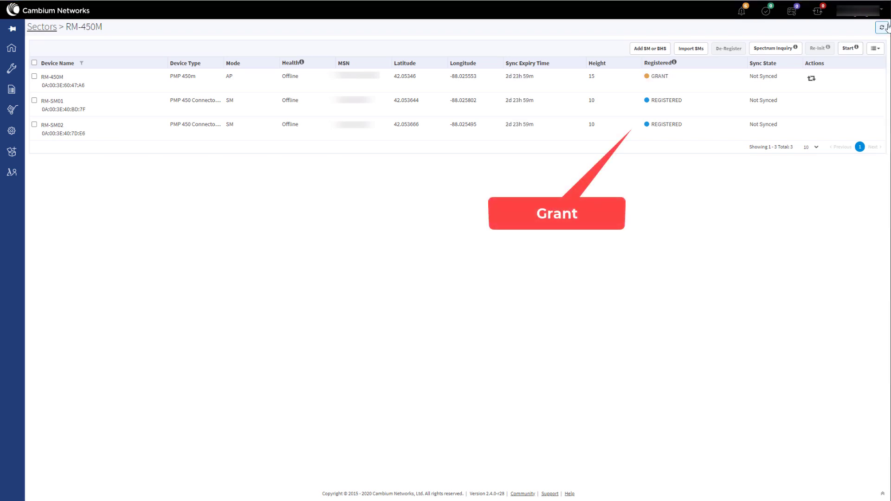
click(882, 26)
click(882, 27)
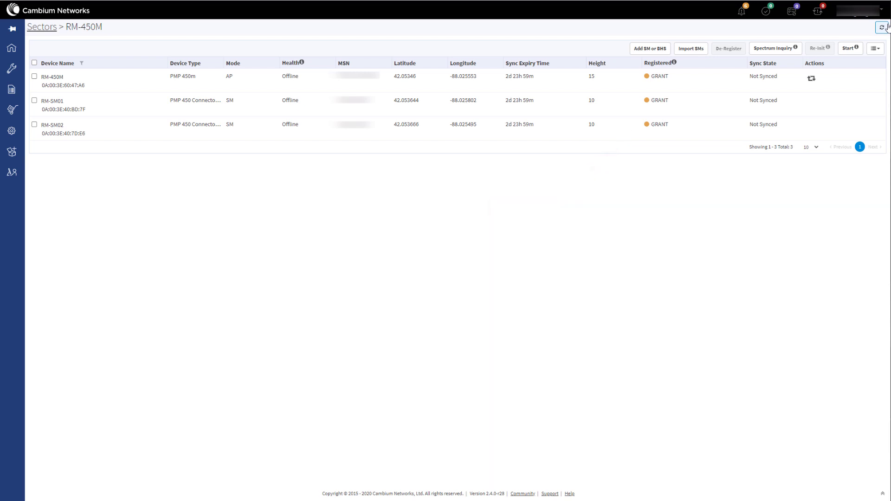
click(886, 27)
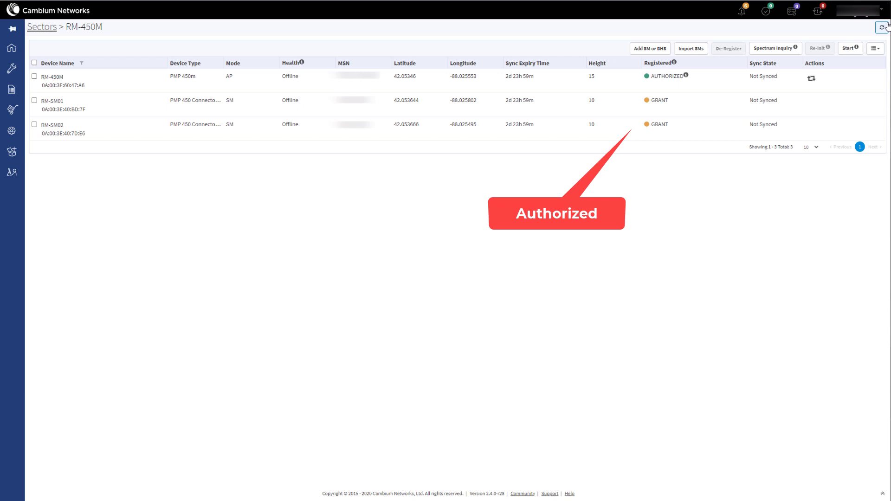
click(882, 27)
click(885, 26)
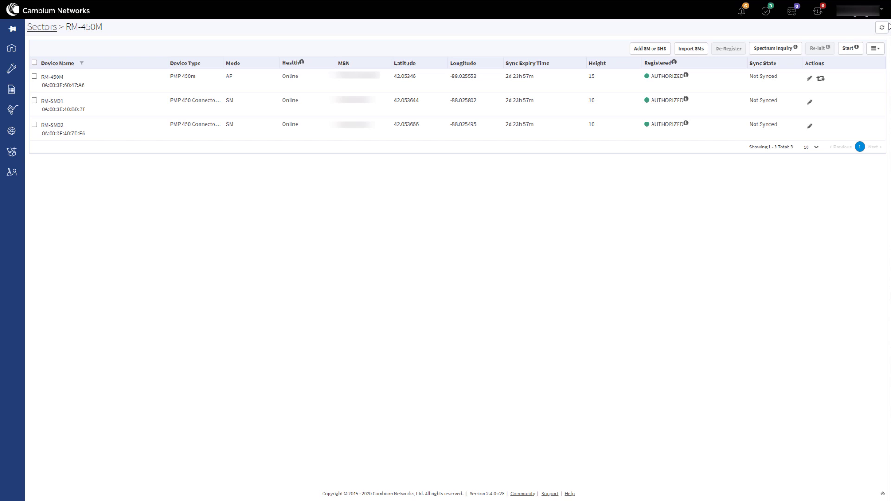
Step: Open the Onboard queue with two PMP 450 SMs and a PMP 450m AP awaiting approval
click(13, 112)
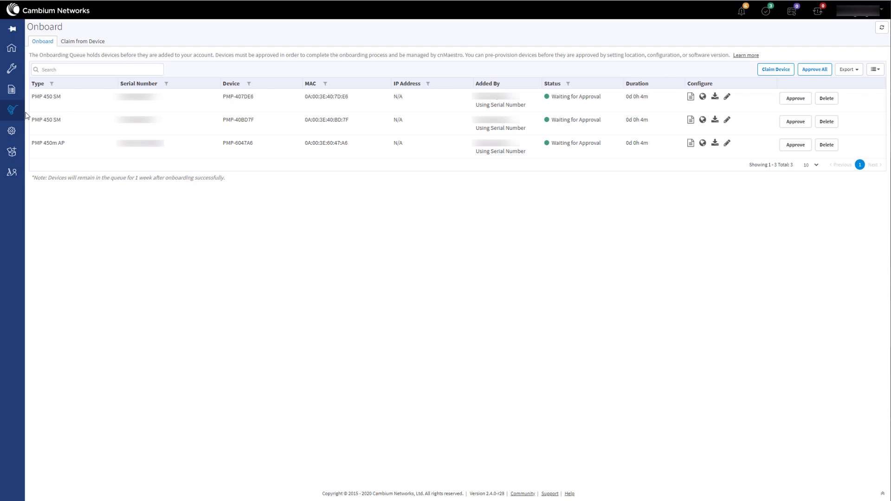
Step: Keep PMP-407DE6's image version at none, save it, and approve all three queued devices
click(716, 96)
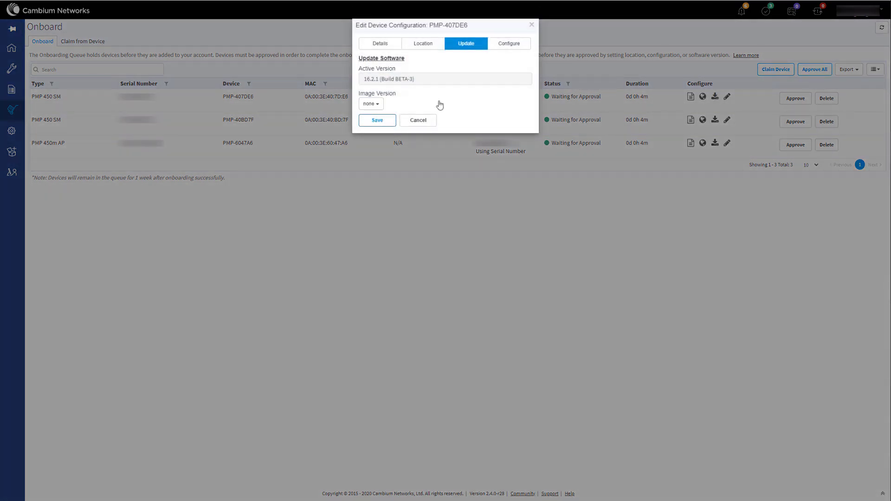
click(379, 105)
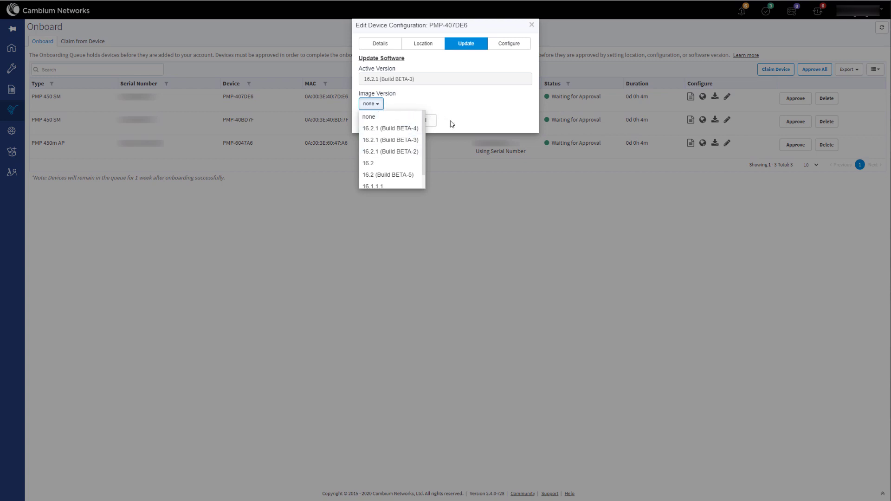
click(446, 124)
click(378, 120)
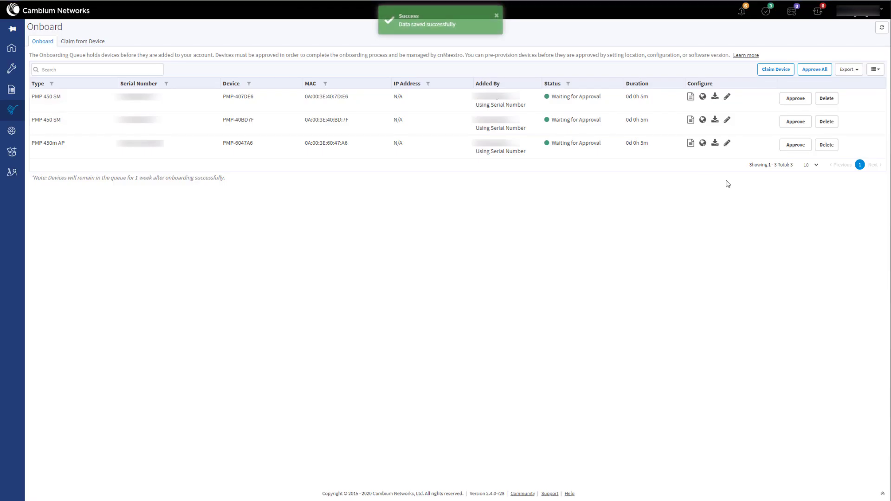
click(815, 72)
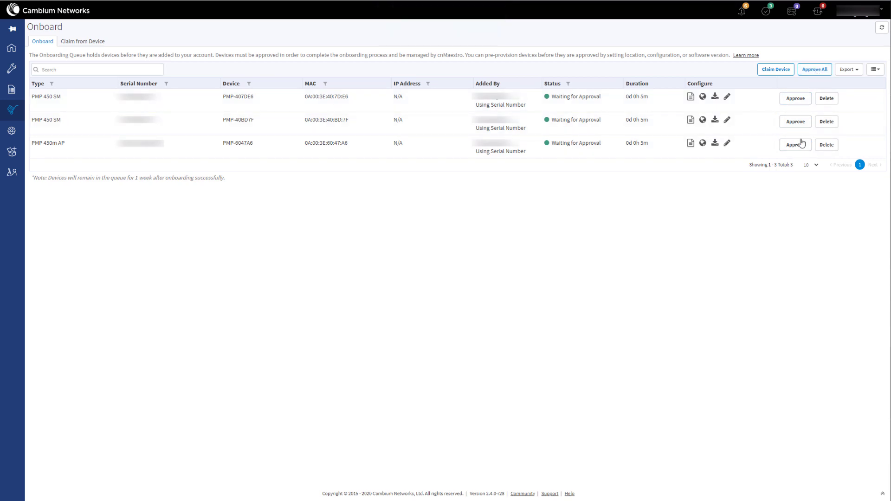
click(815, 70)
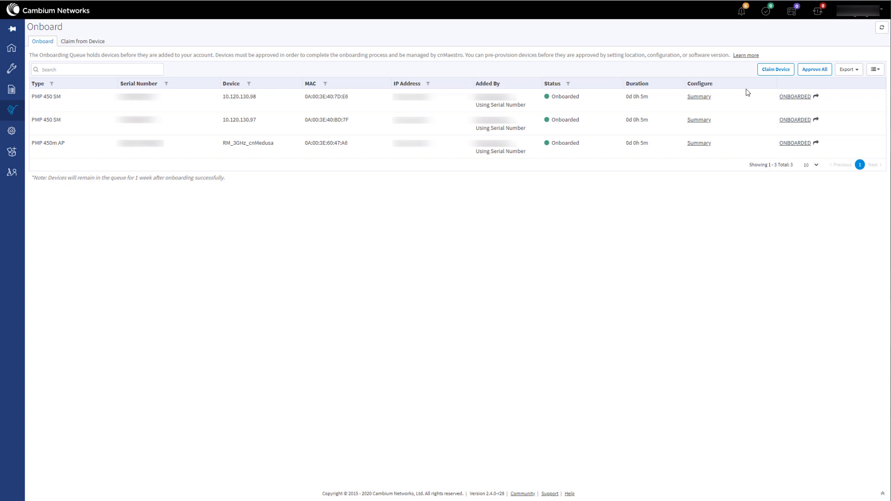
Step: Return to CBRS Management Tool and open the RM-450M sector page
mouse_move(7, 157)
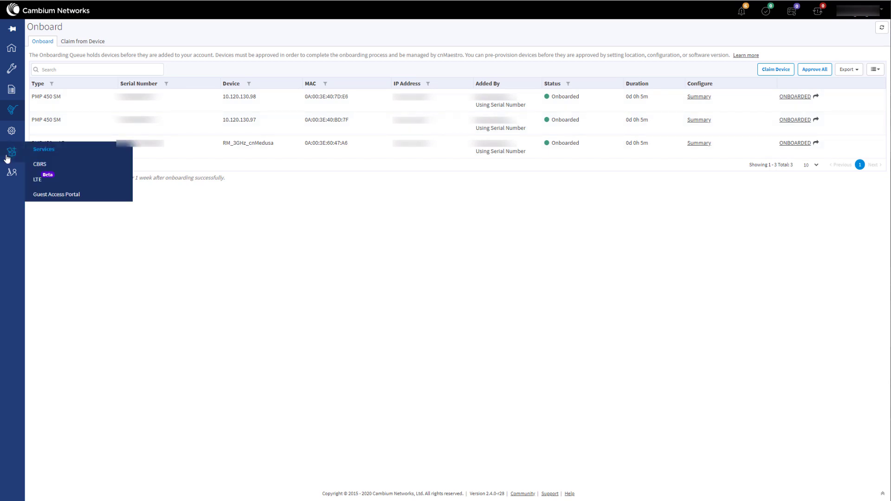
click(40, 165)
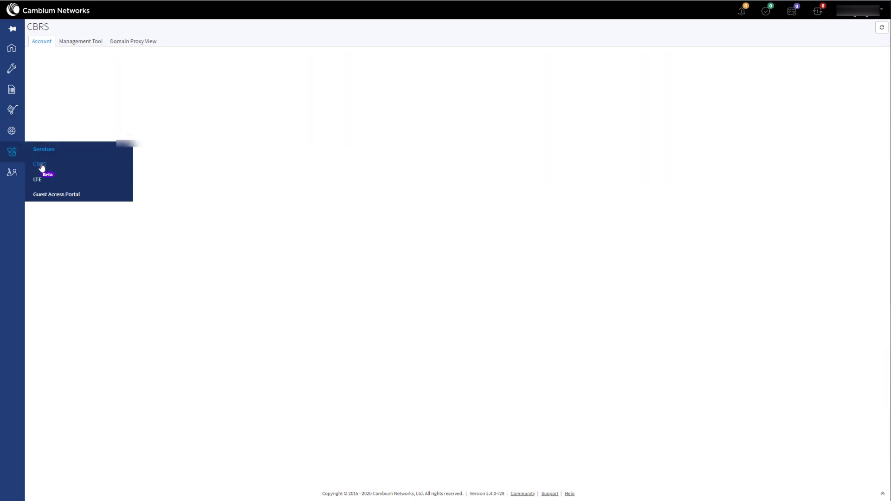
click(87, 42)
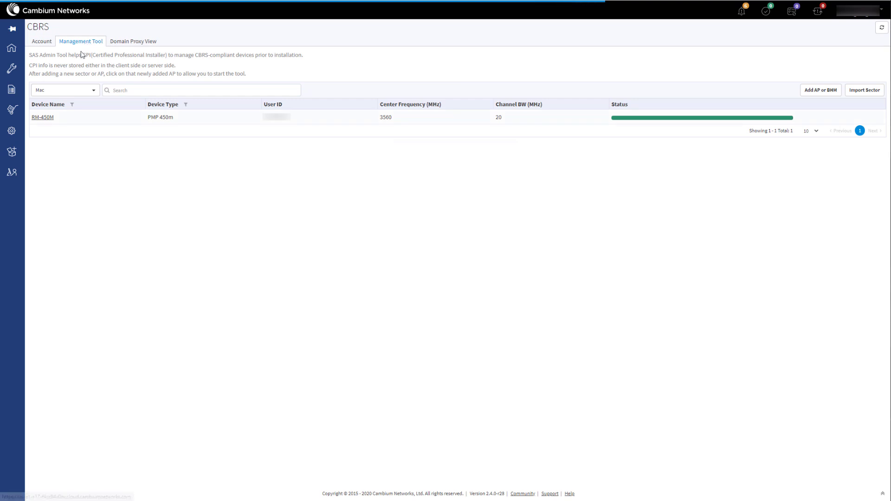
click(43, 118)
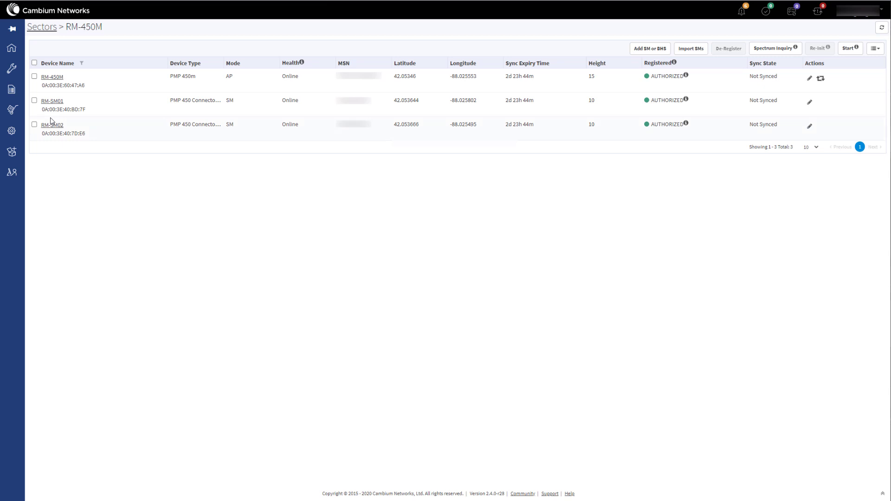
Step: Sync the RM-450M AP and confirm enabling CBRS on the device
click(821, 79)
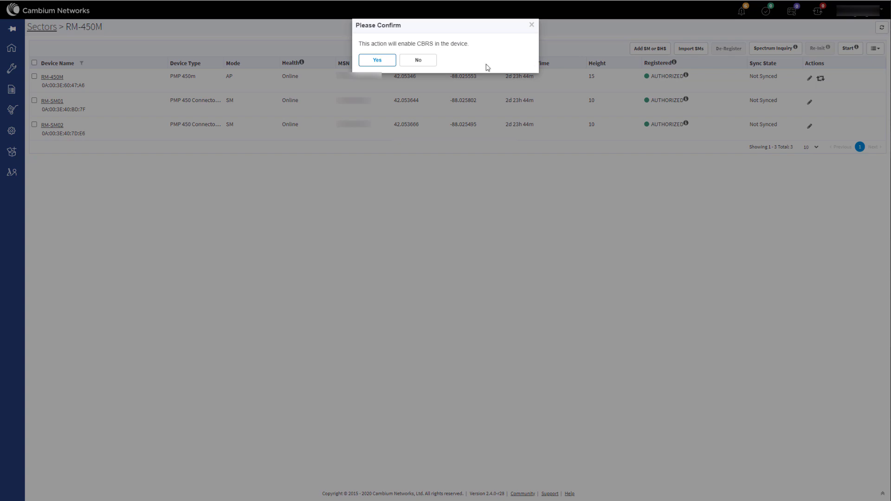
click(377, 60)
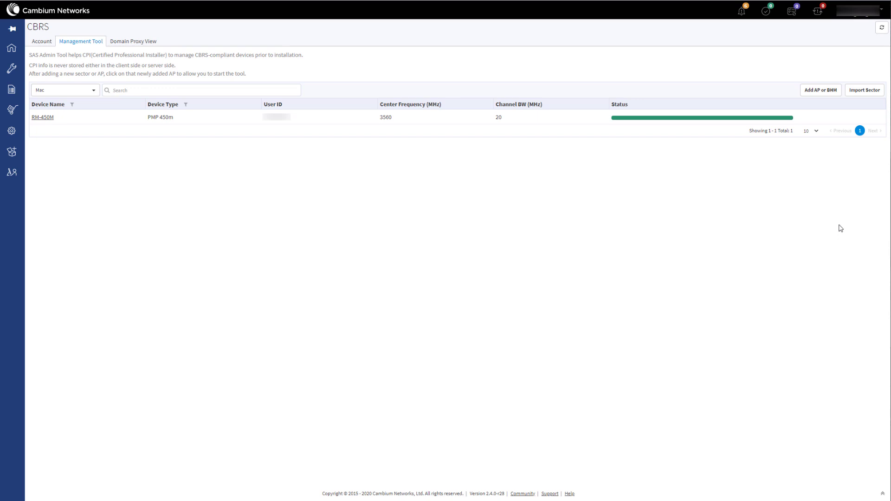
Step: Load RM-450m-cbrs-template-additional-SM.xlsm and CPI-Cert.p12 into the Import Sector form
click(859, 90)
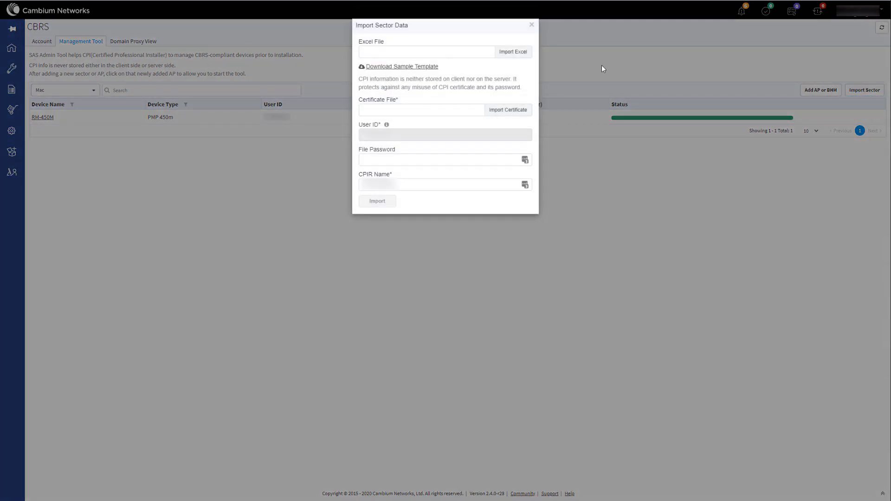
click(513, 52)
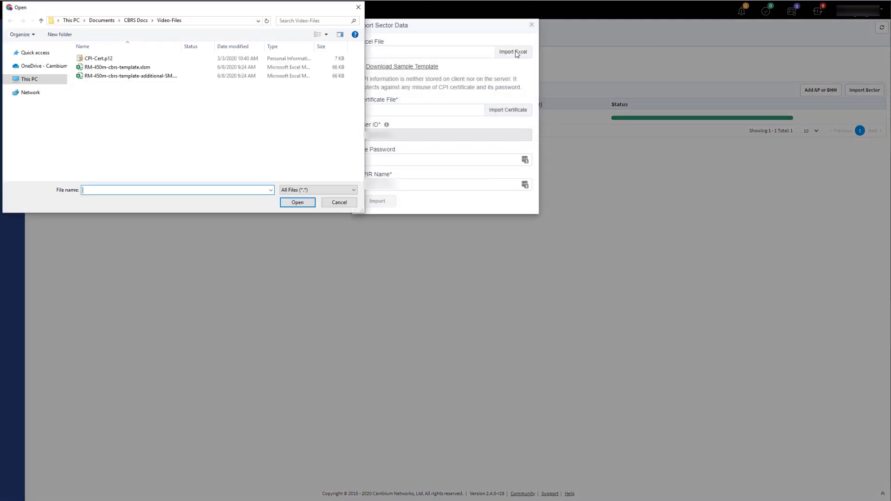
double_click(139, 76)
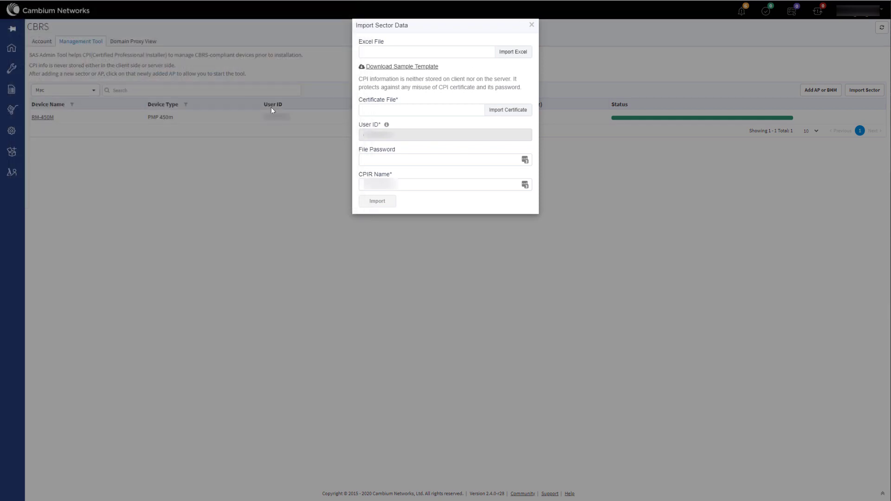
click(513, 112)
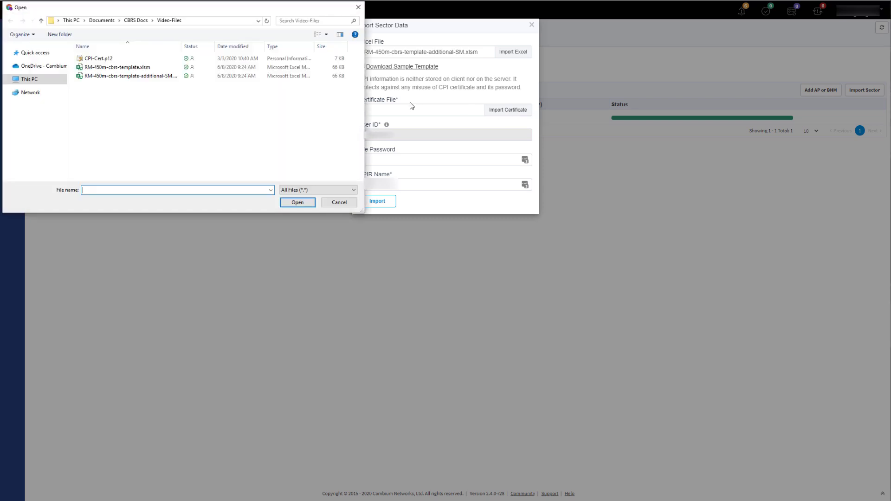
double_click(105, 59)
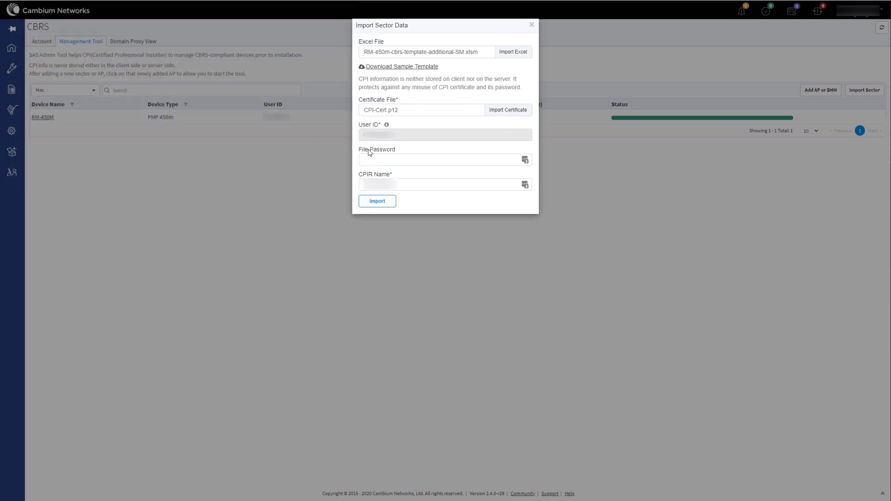
Step: Enter the certificate password, import, review the already-claimed serials, and close the dialog
click(398, 161)
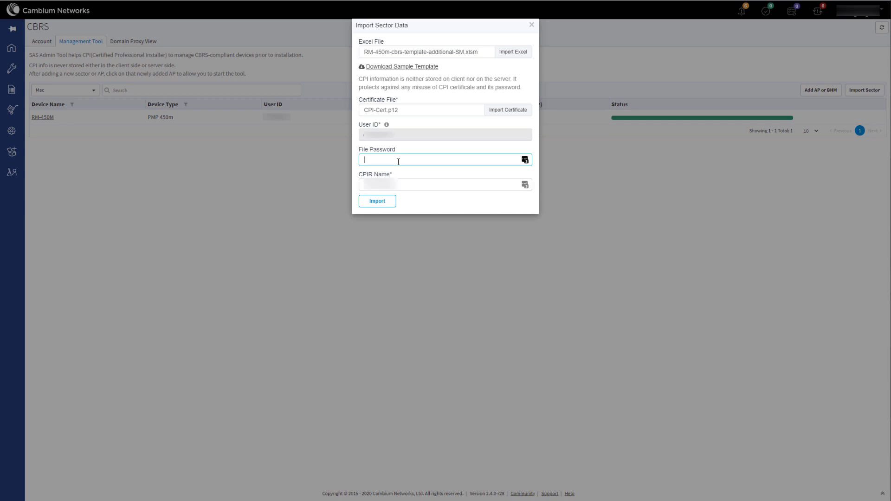
key(ctrl+v)
click(376, 202)
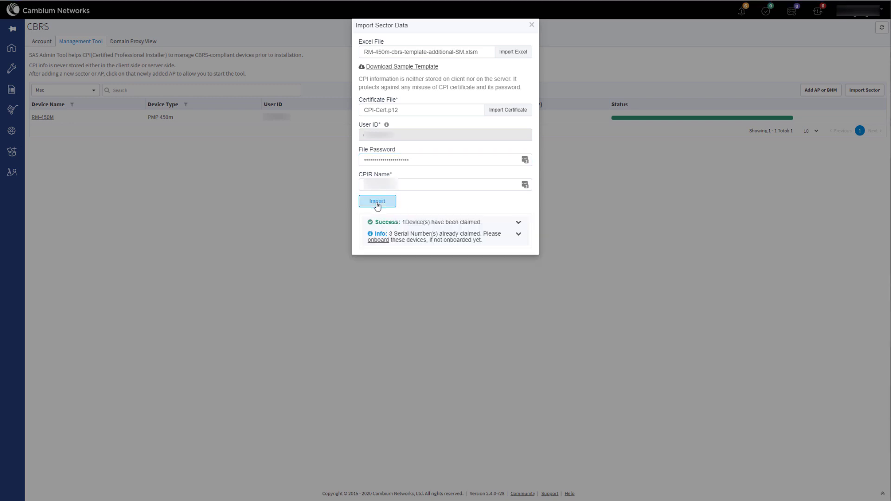
click(520, 235)
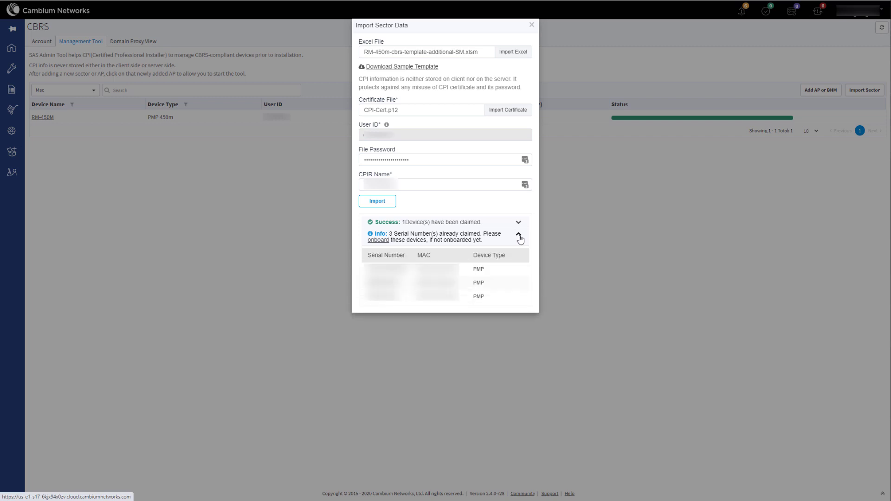
click(532, 29)
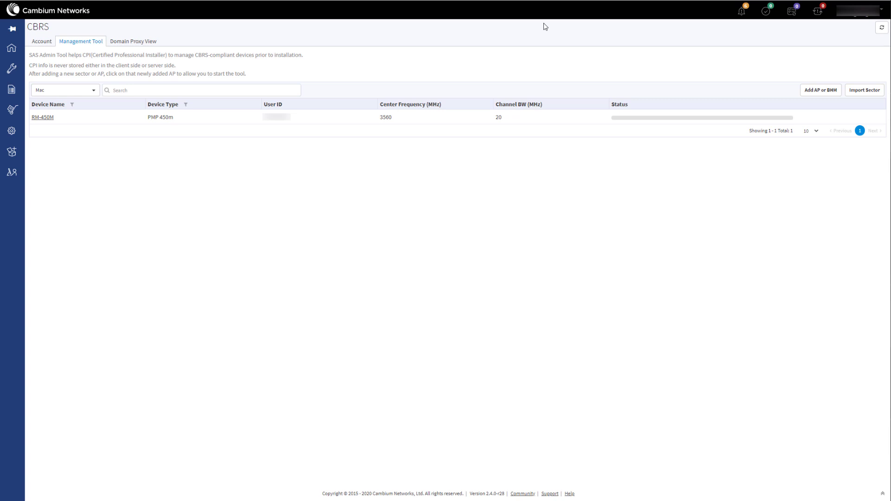
Step: Open the RM-450M sector to see RM-SM03 listed as Offline and UNREGISTERED
click(43, 119)
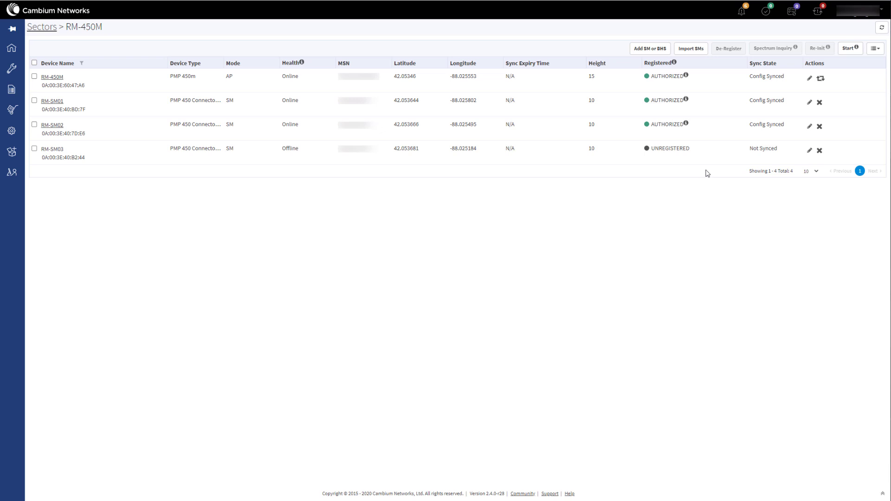
Step: Start the RM-450M CBRS procedure and refresh until RM-SM03 shows AUTHORIZED
click(848, 49)
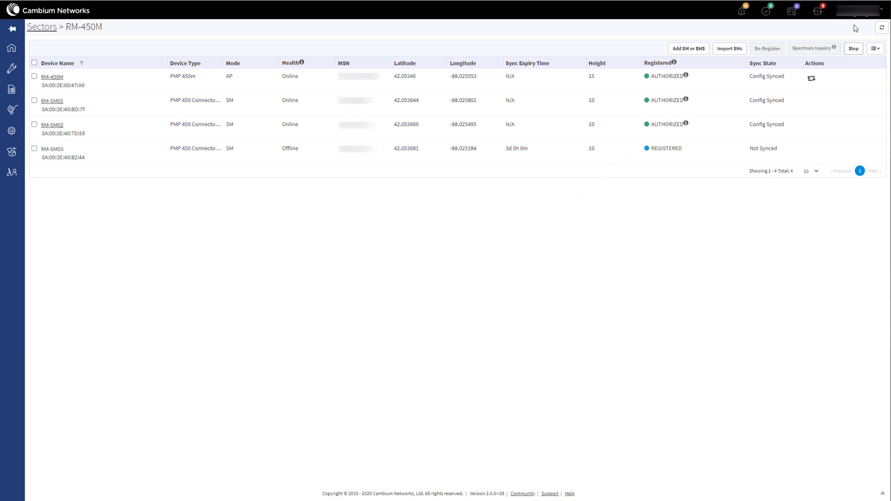
click(882, 27)
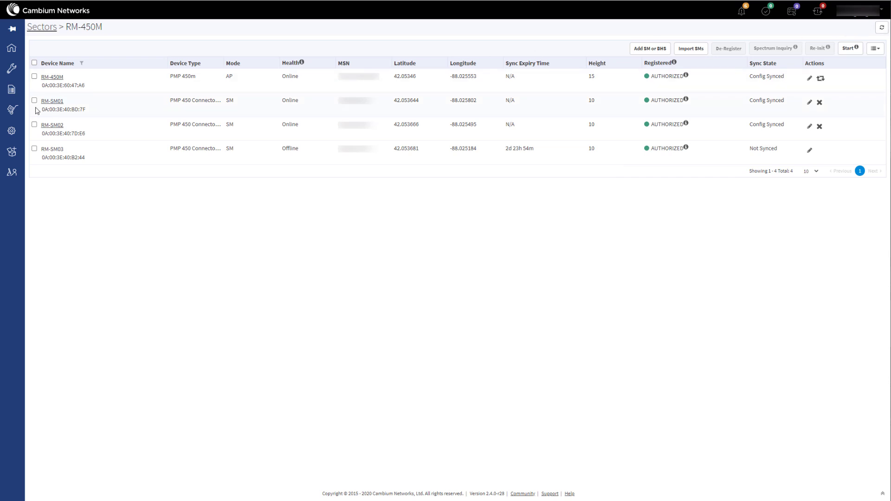
Step: Approve the PMP 450 SM marked Waiting for Device in the onboarding queue
click(9, 111)
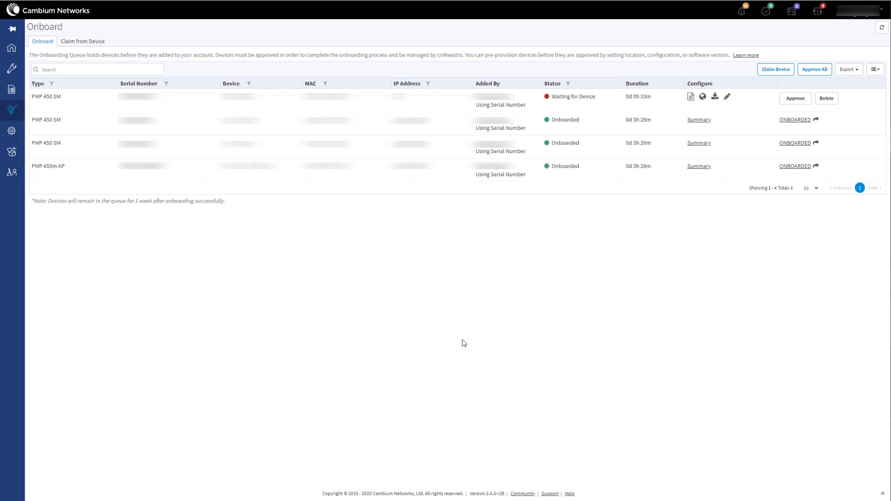
click(784, 105)
Step: Go to Services > CBRS > Management Tool and open the RM-450M sector
mouse_move(11, 154)
click(40, 165)
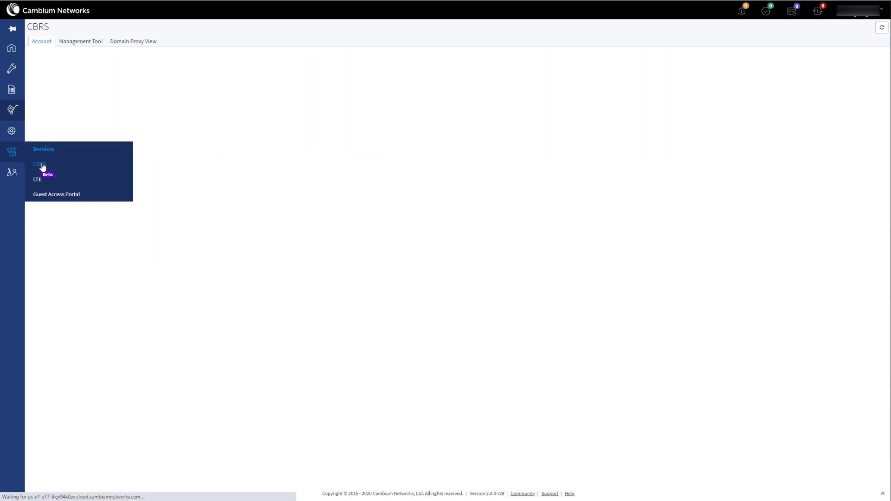
click(88, 42)
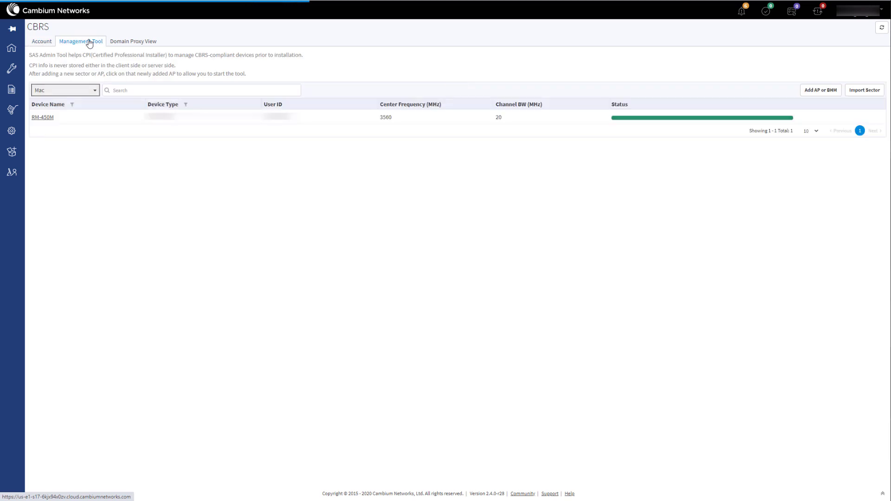
click(44, 119)
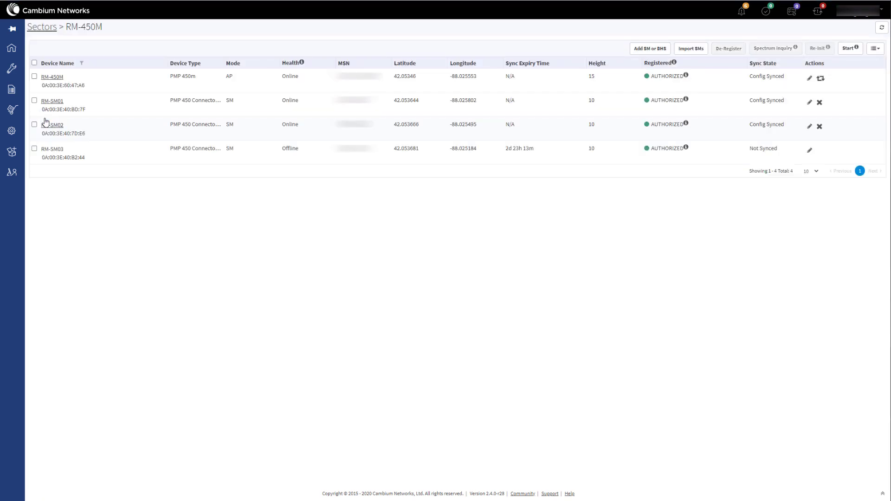